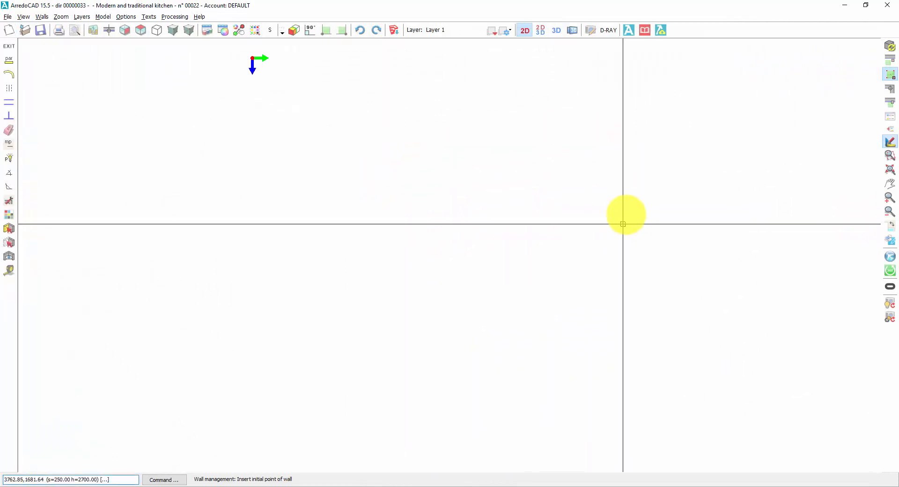
Set the thickness of new walls to 200 in the wall data.
click(890, 142)
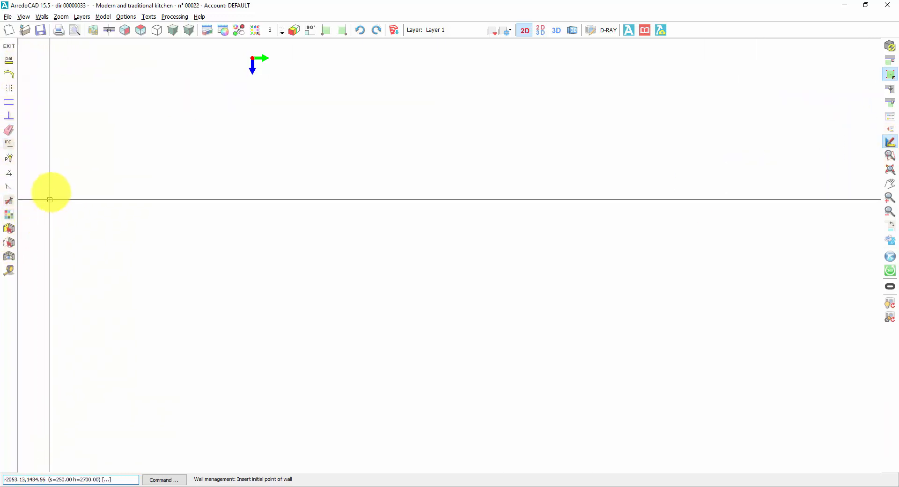
click(9, 61)
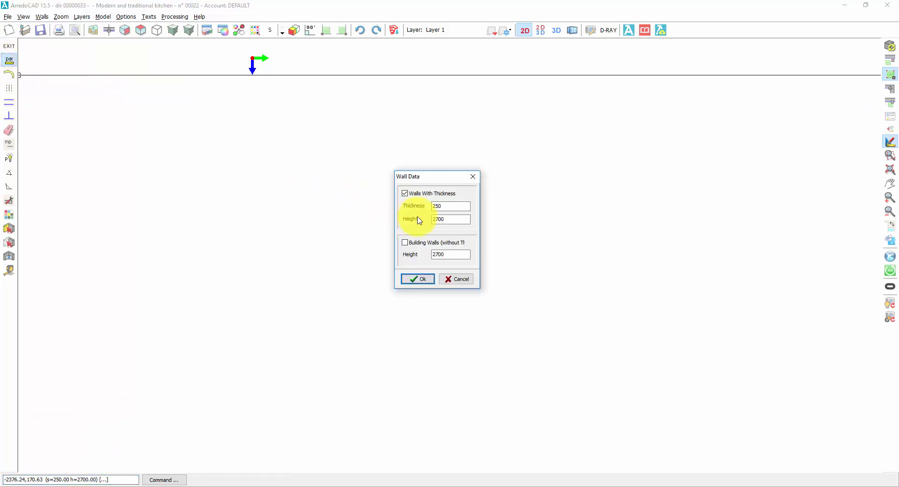
double_click(445, 206)
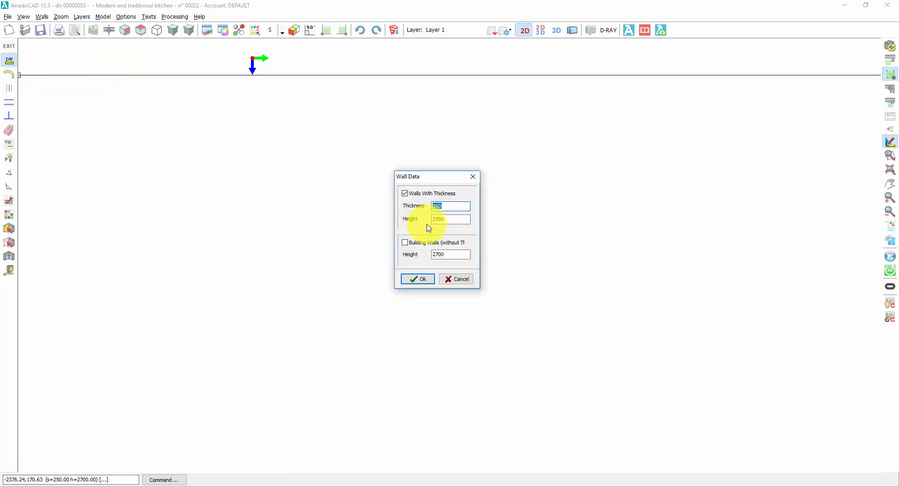
text(20)
click(423, 278)
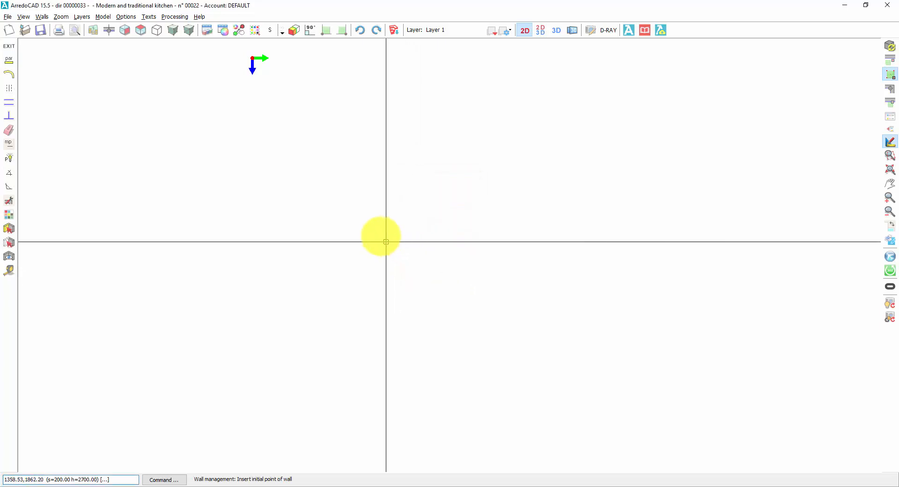
Start a wall at the axis origin and constrain wall drawing to right angles.
click(252, 58)
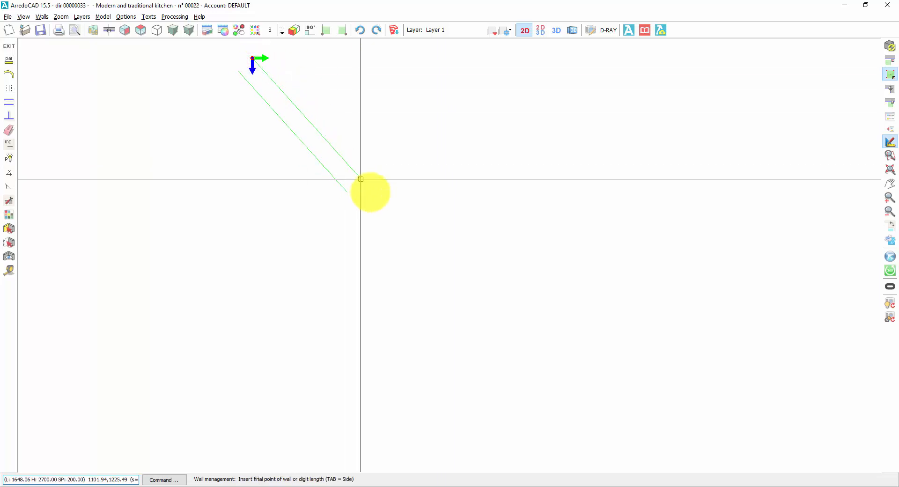
click(310, 31)
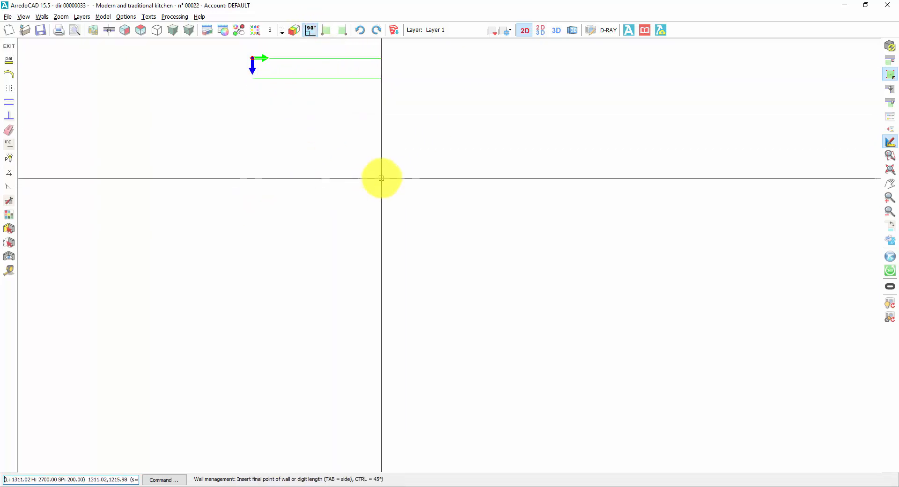
middle_drag(411, 152, 438, 187)
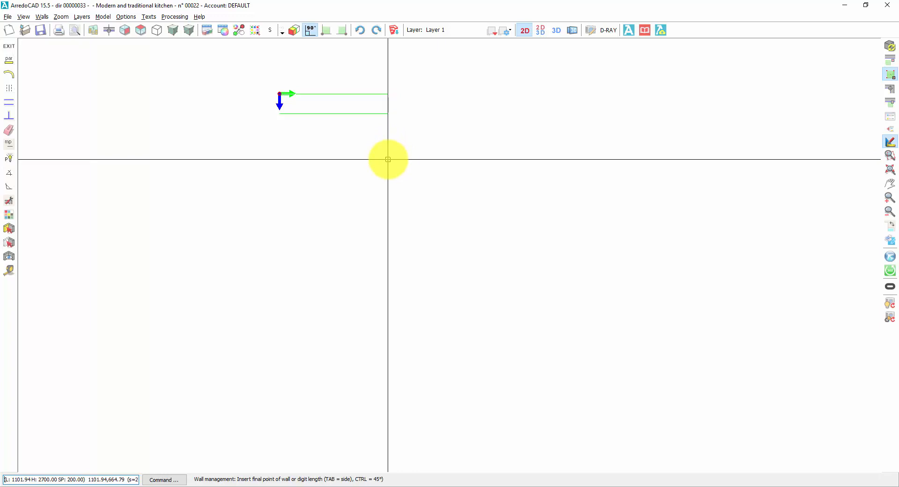
Draw a 4000 long horizontal wall with its thickness below the baseline, plus a perpendicular wall downward from its right end.
key(Tab)
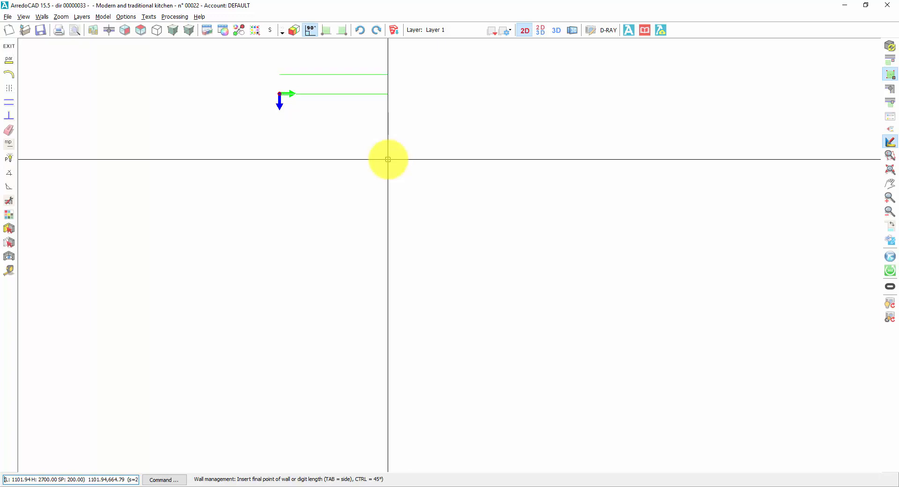
key(Tab)
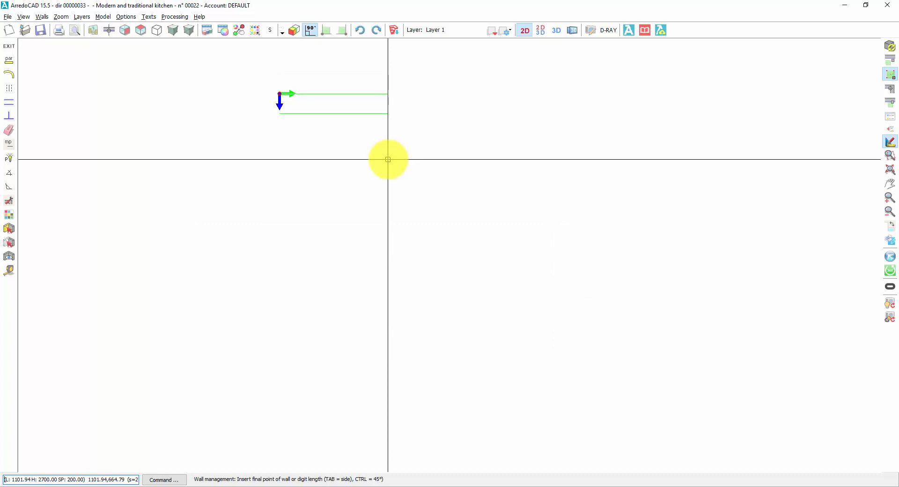
key(Tab)
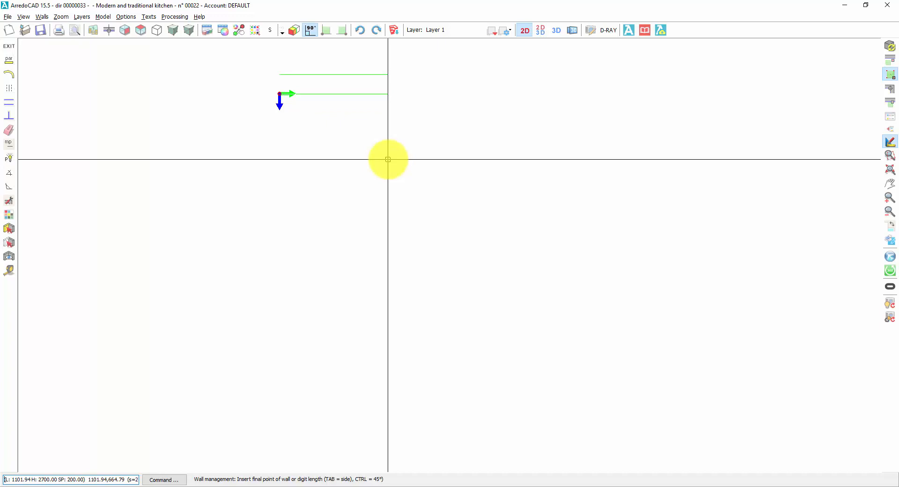
key(Tab)
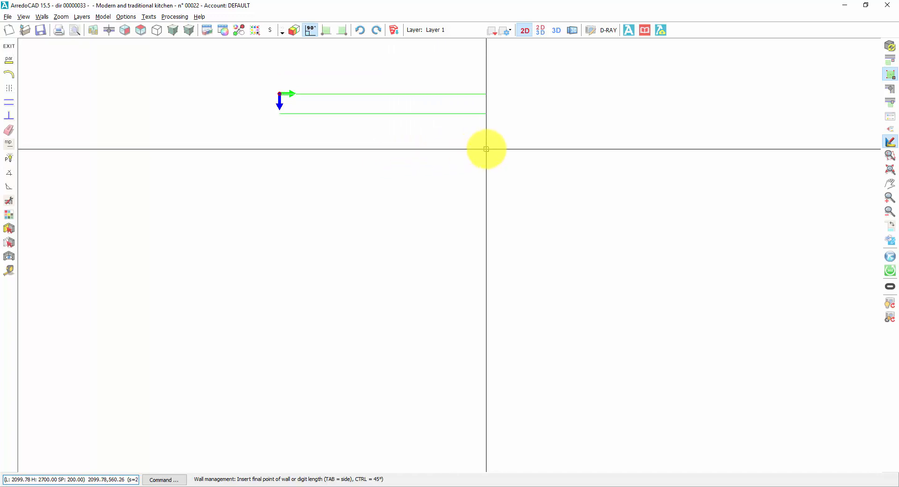
text(4000)
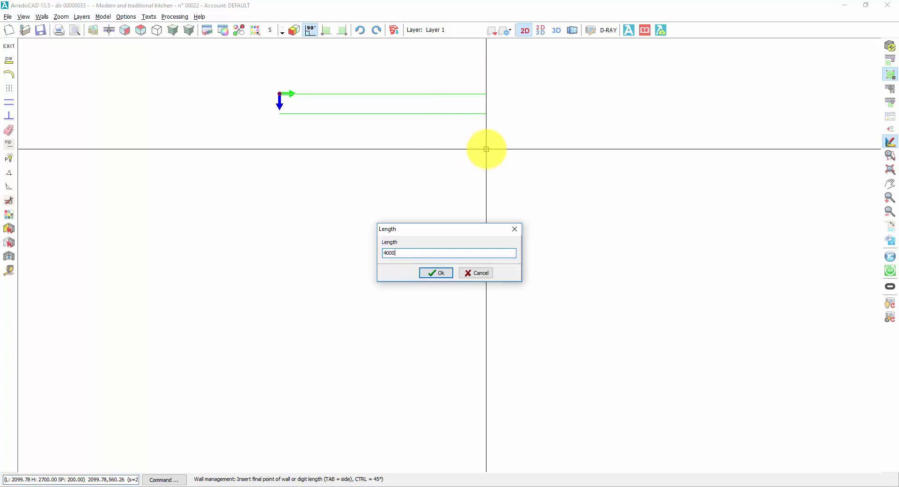
key(Return)
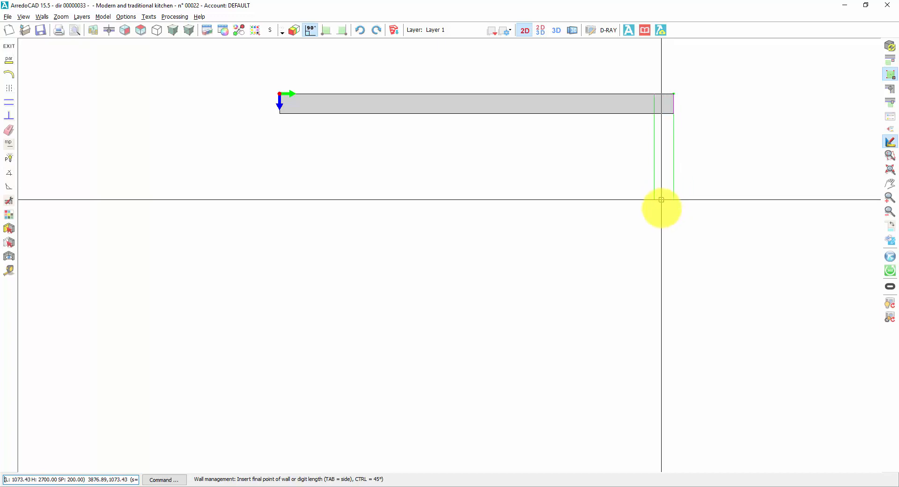
click(664, 231)
right_click(536, 219)
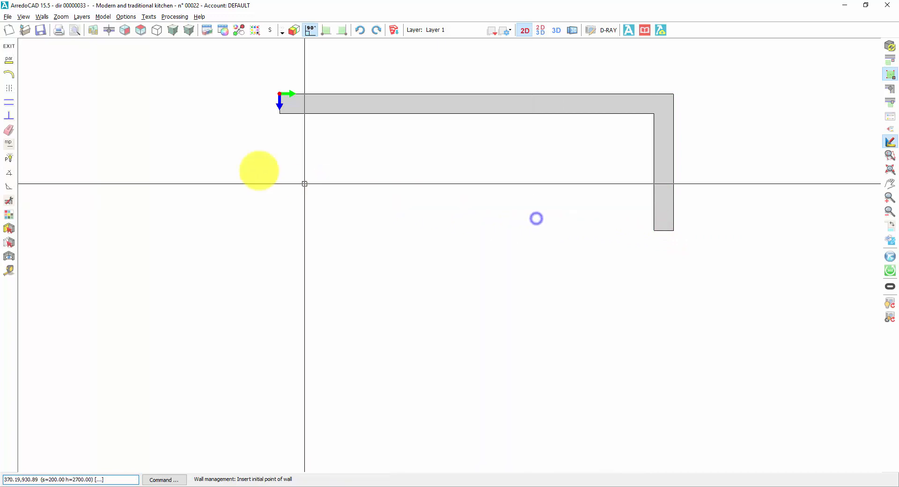
Delete both the horizontal wall and the vertical wall joined to it.
click(9, 131)
click(325, 97)
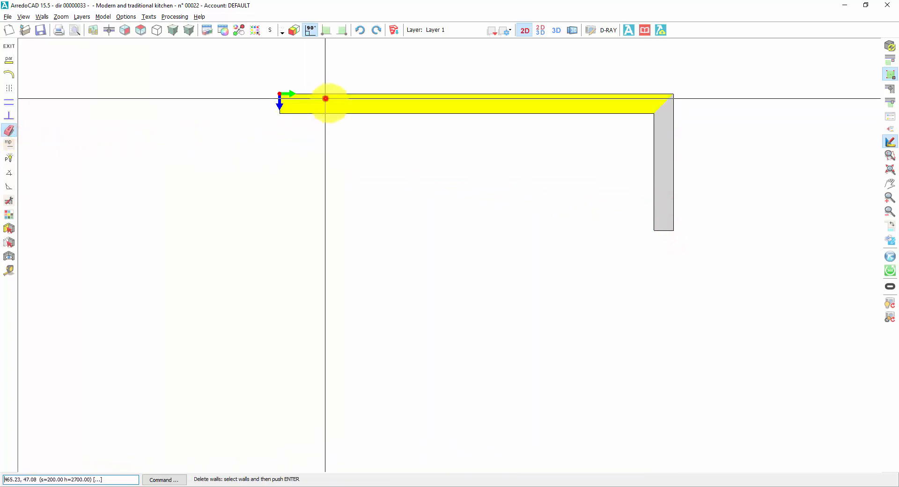
click(669, 213)
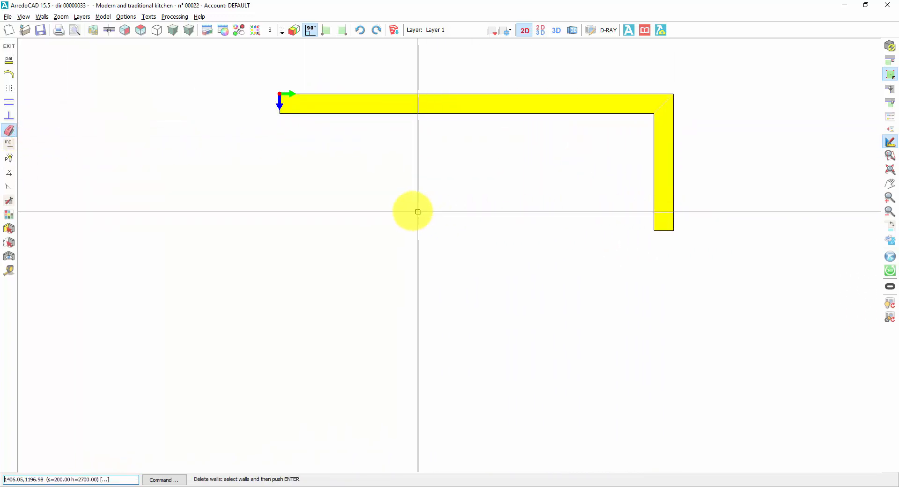
key(Return)
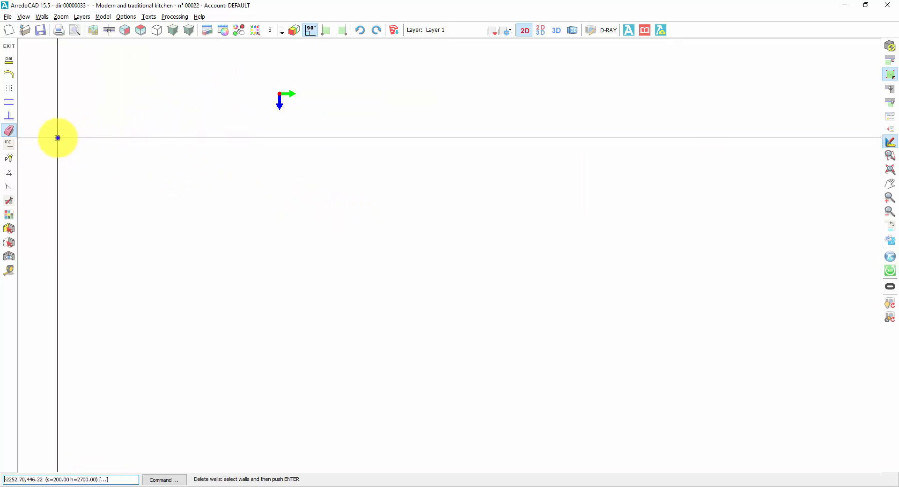
right_click(58, 138)
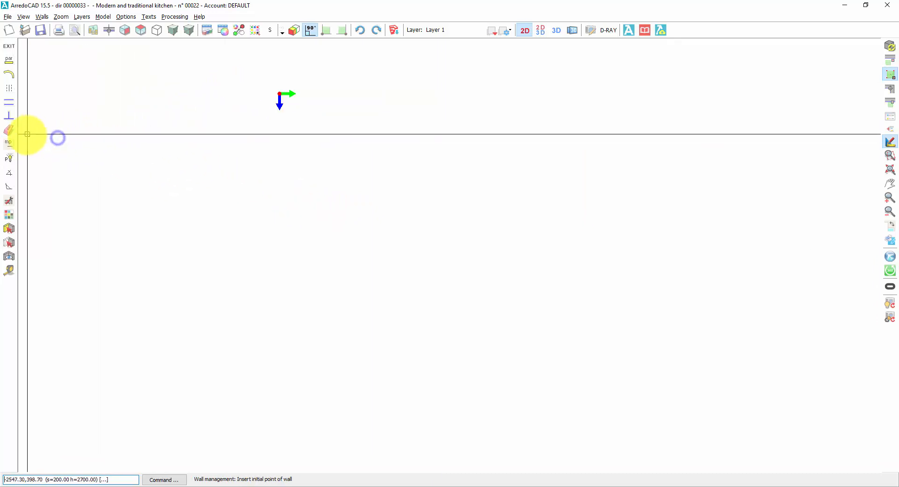
Draw a 4000 long horizontal wall rightward from the axis origin, with its thickness above the baseline.
click(280, 94)
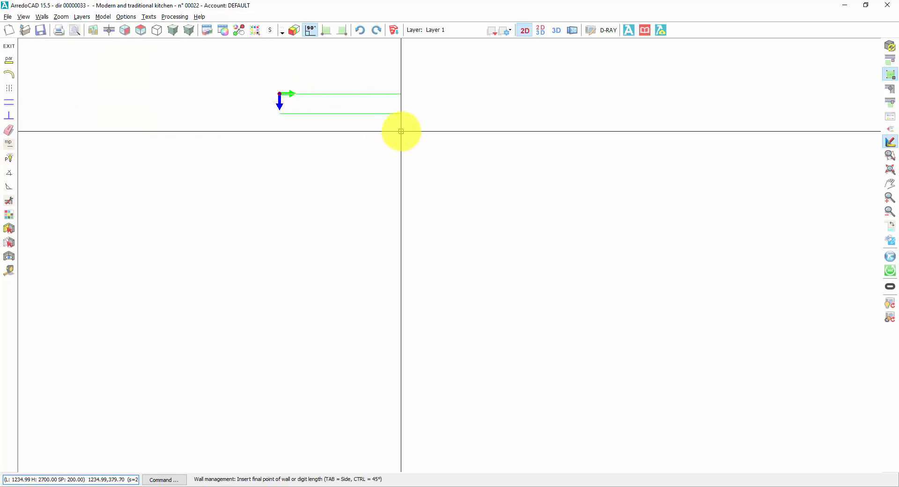
key(Tab)
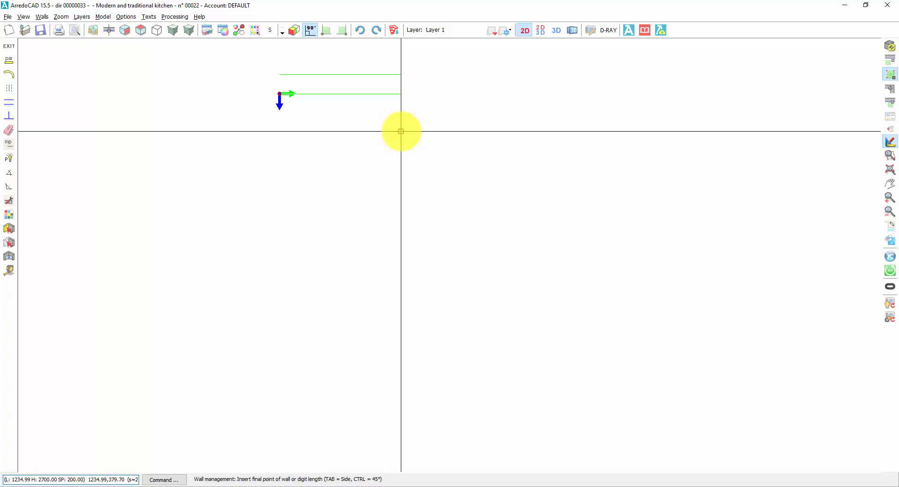
text(4000)
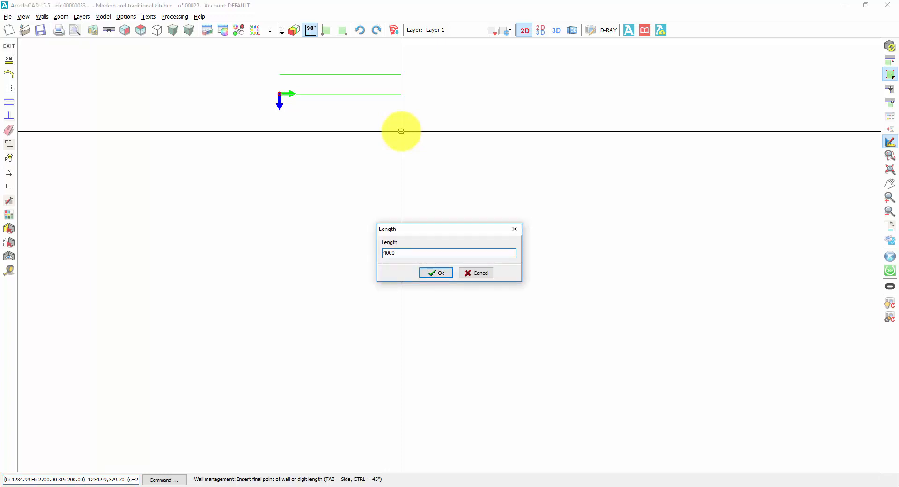
key(Return)
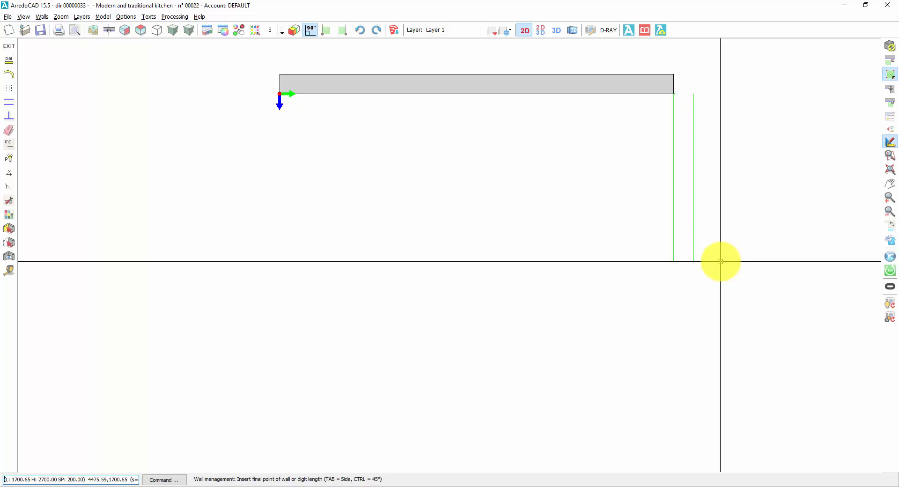
Continue the wall chain with a 1500 long segment downward and a 2000 long segment to the right.
text(1500)
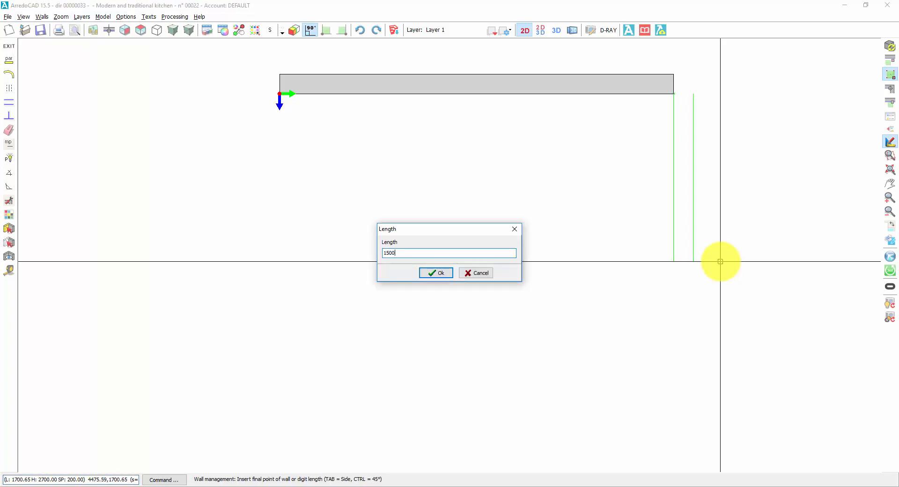
key(Return)
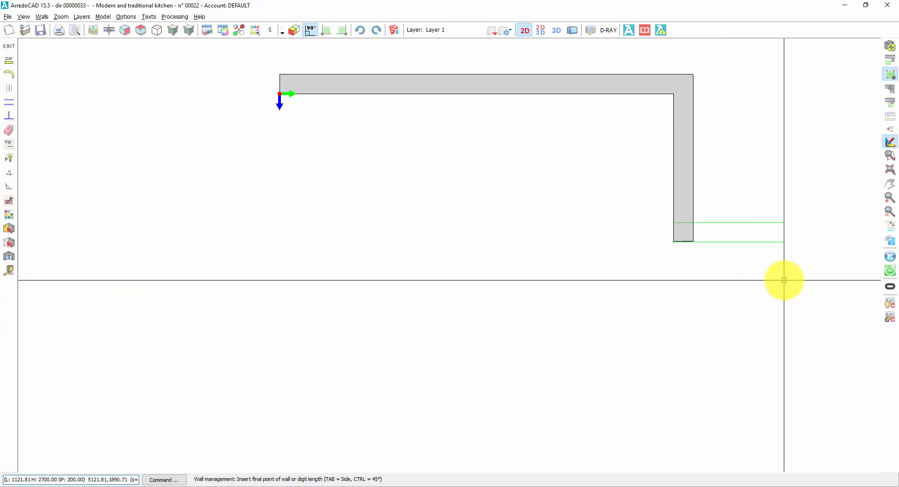
key(Tab)
key(Tab)
text(2000)
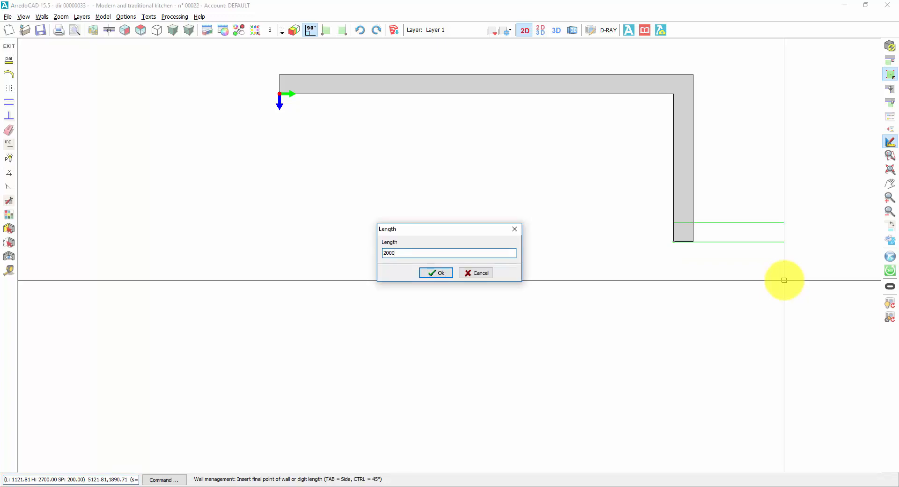
key(Return)
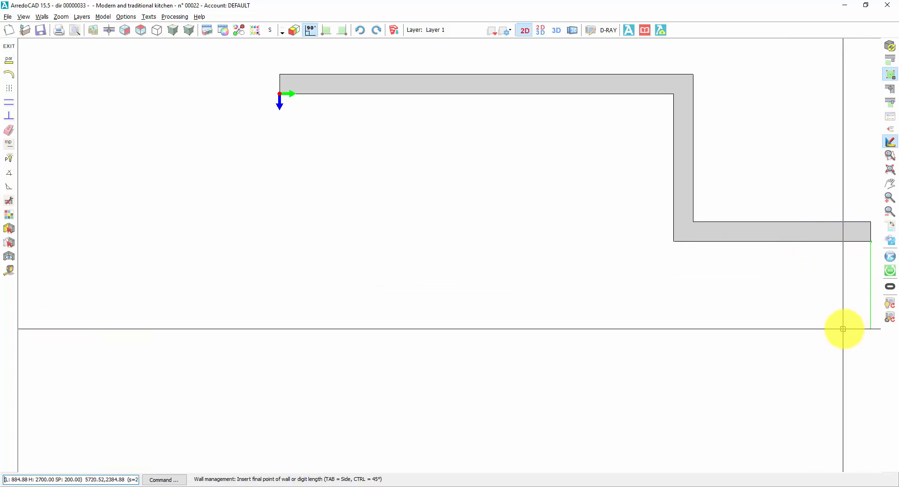
Add a 3000 long wall segment downward from the chain's right end and finish the chain.
scroll(842, 328, down, 3)
scroll(842, 327, up, 1)
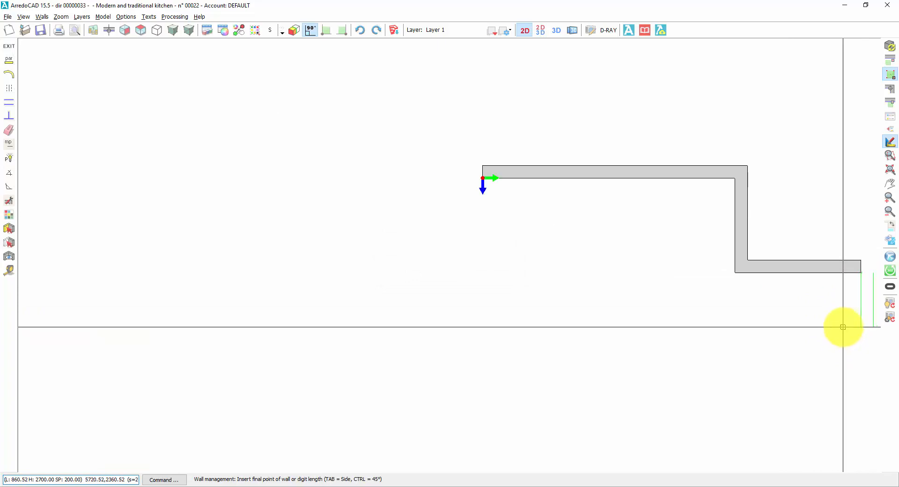
scroll(842, 327, down, 1)
middle_drag(836, 321, 515, 209)
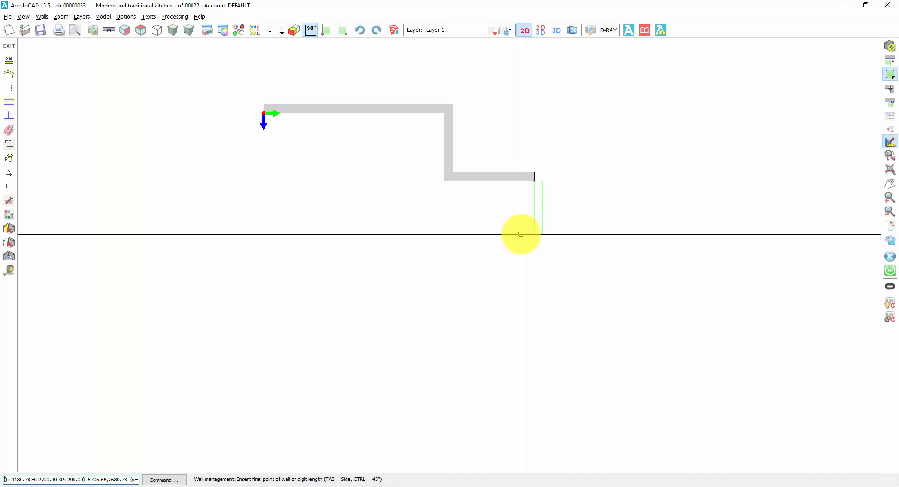
text(3000)
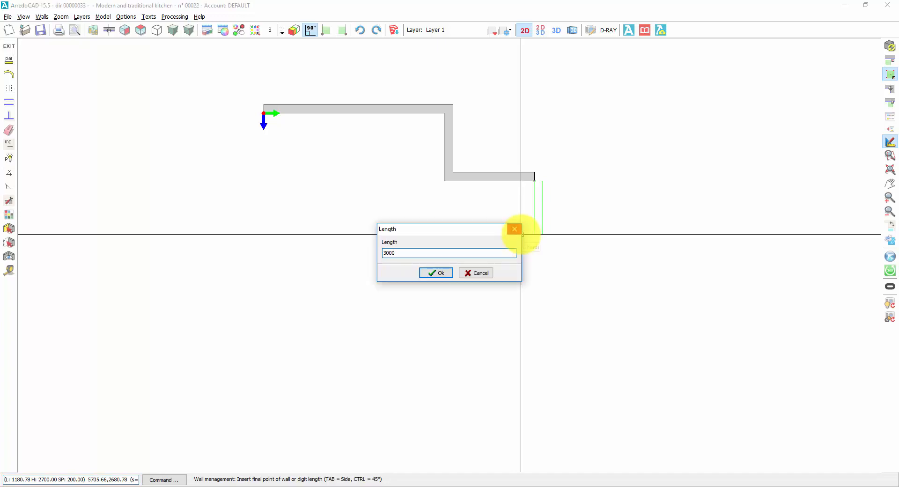
key(Return)
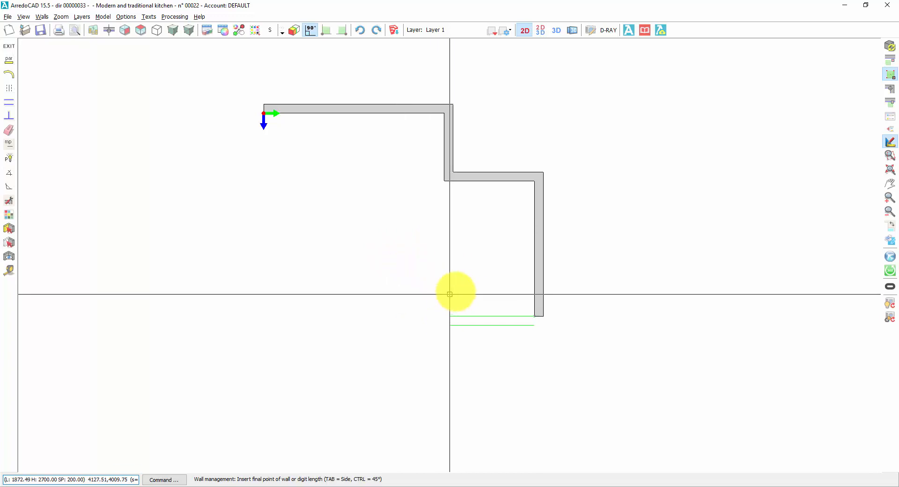
right_click(495, 284)
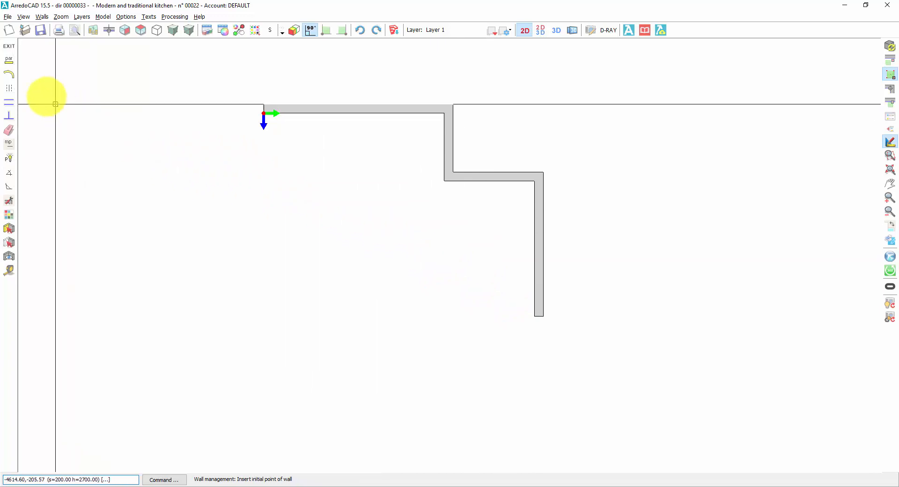
Set the thickness of new walls to 120 in the wall data.
click(9, 59)
double_click(444, 206)
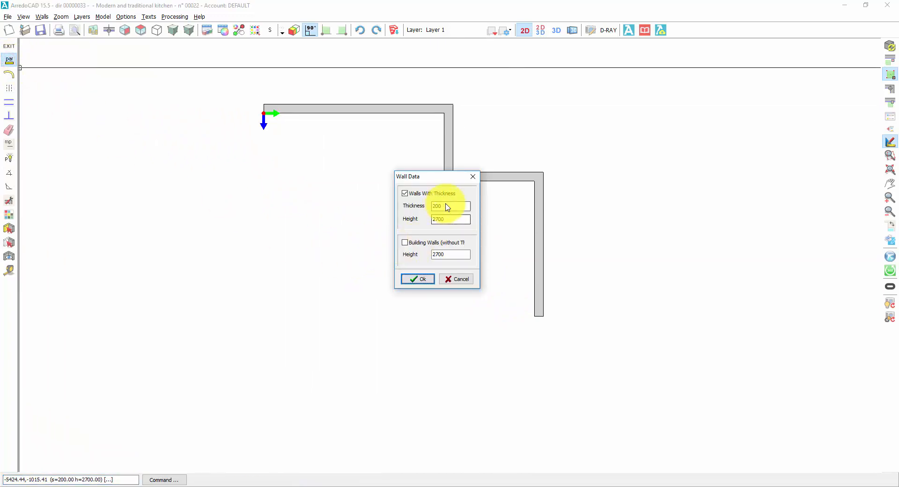
text(120)
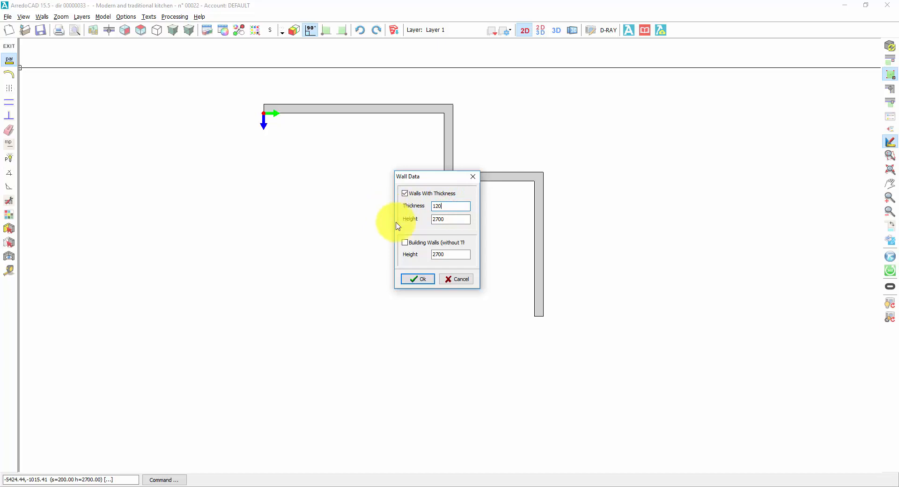
click(411, 279)
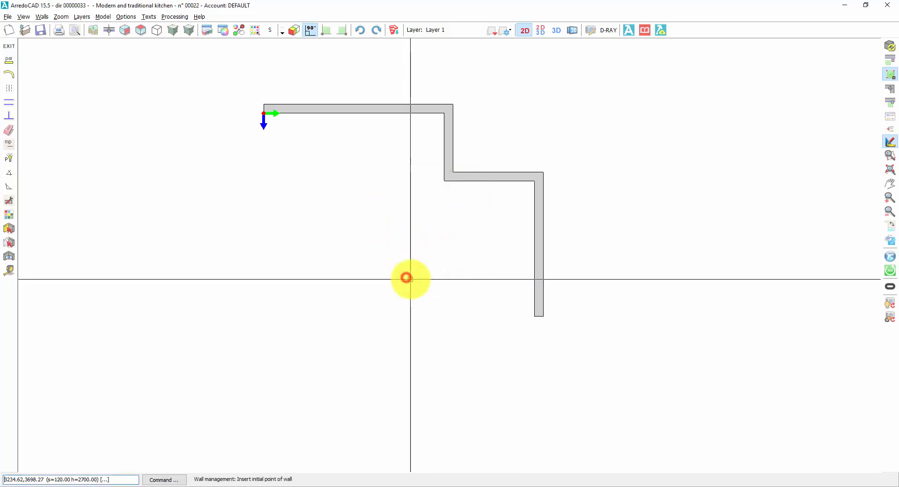
Close the room outline with a bottom wall ending in line with the axis origin and a left wall up to it, thickness outside.
click(533, 316)
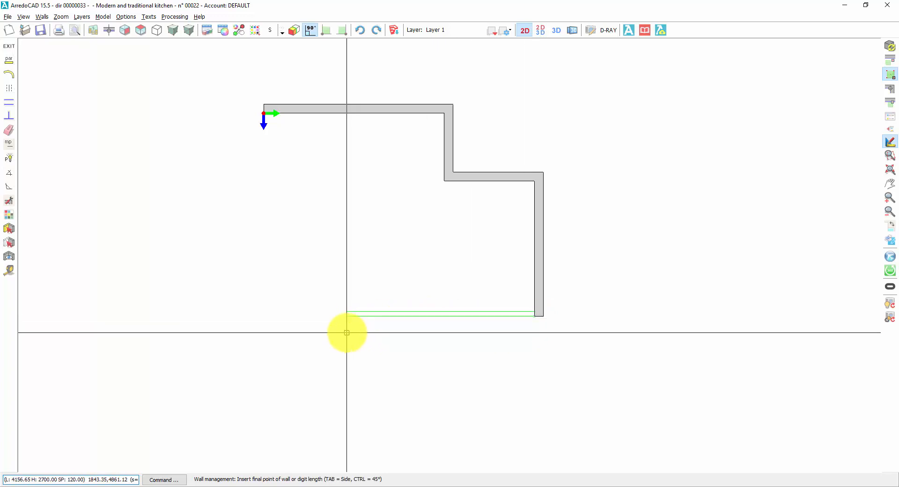
key(Tab)
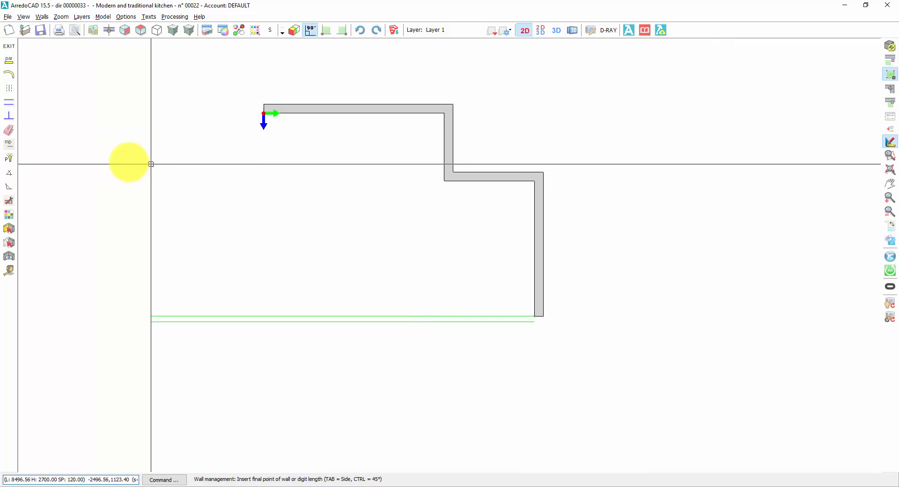
click(9, 102)
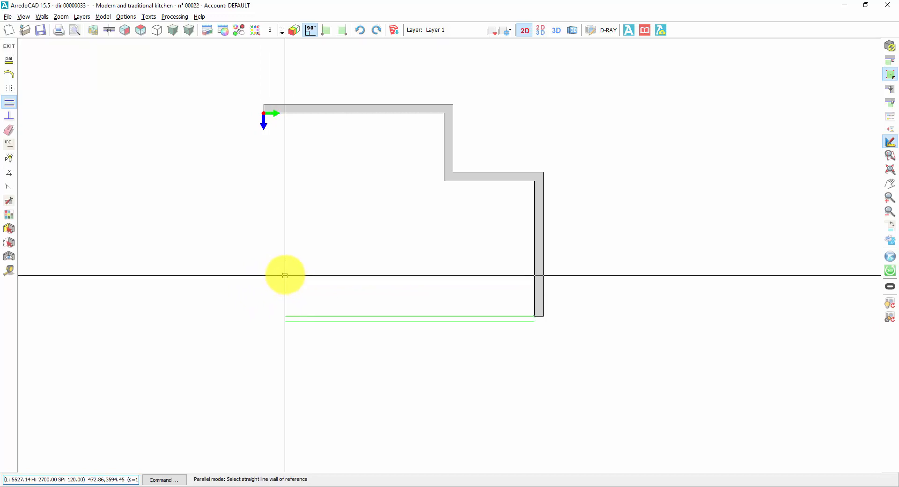
click(264, 112)
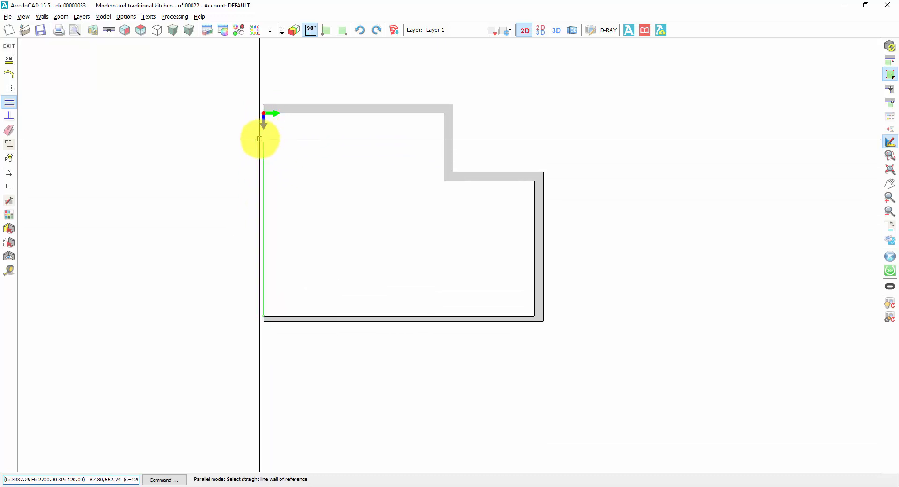
click(262, 112)
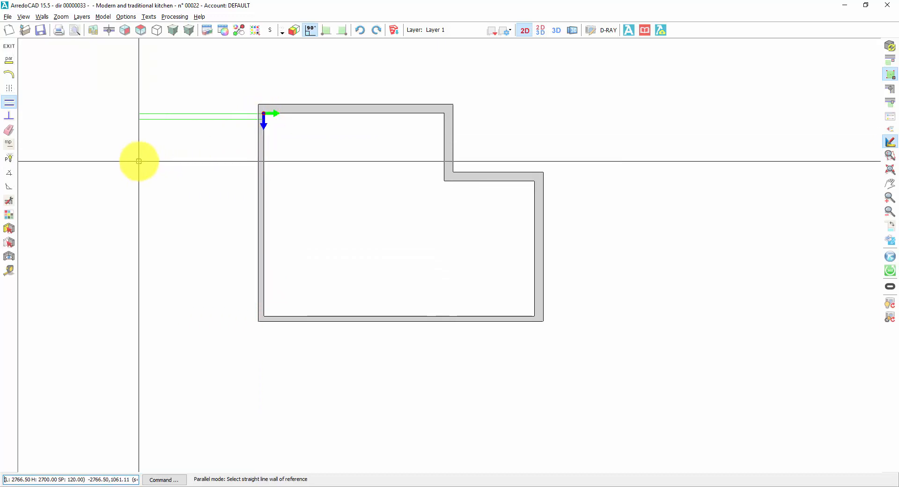
key(Escape)
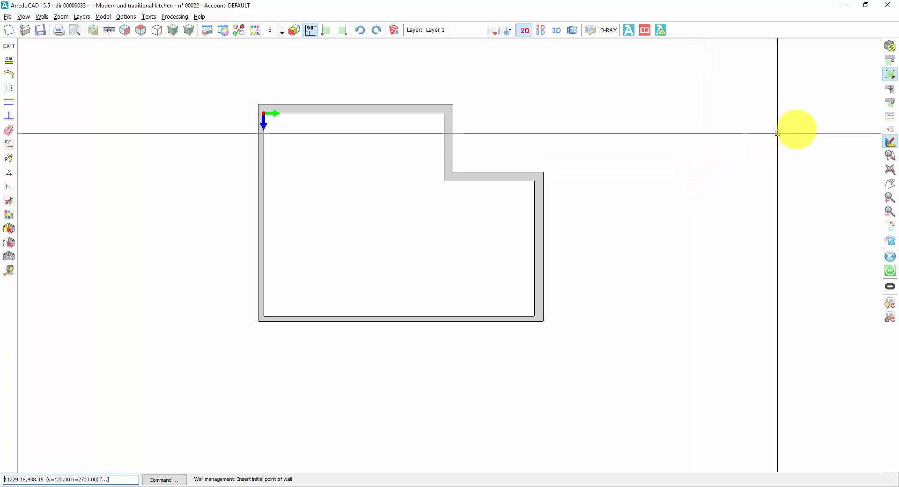
Draw a vertical partition from the bottom wall to the top wall, starting 2000 from the bottom wall's left inner corner.
click(888, 103)
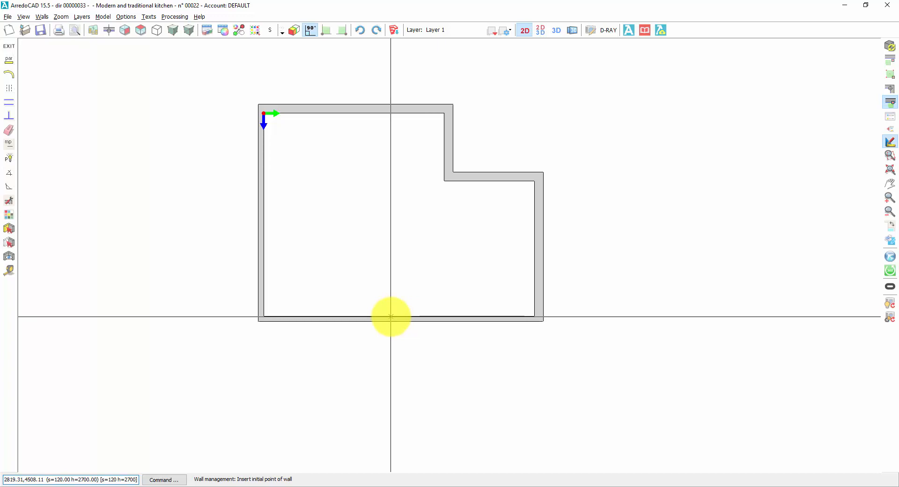
key(shift)
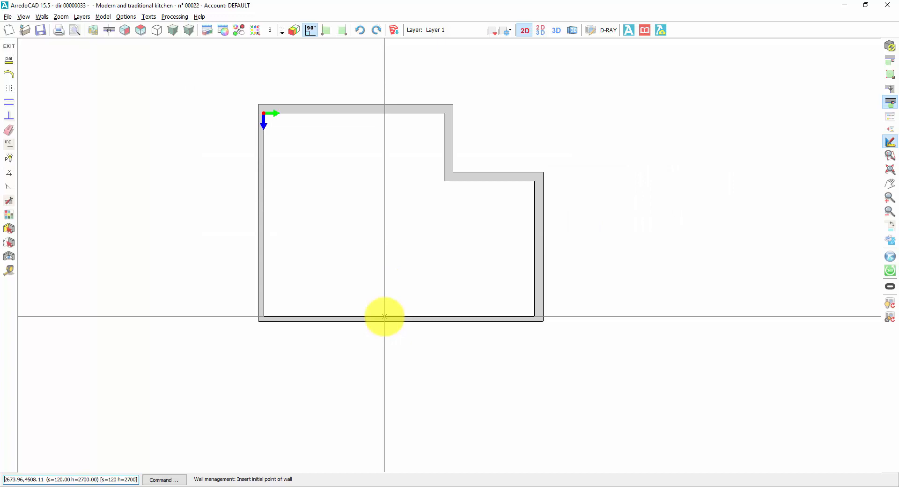
click(384, 316)
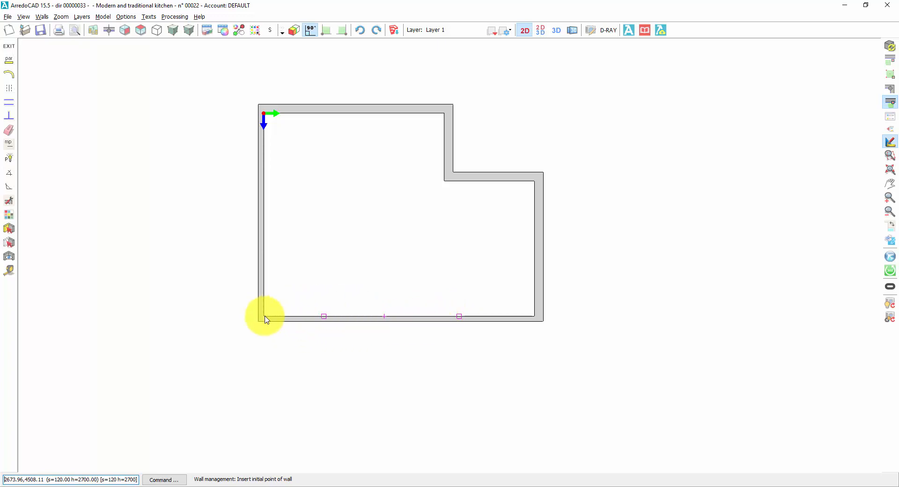
click(325, 316)
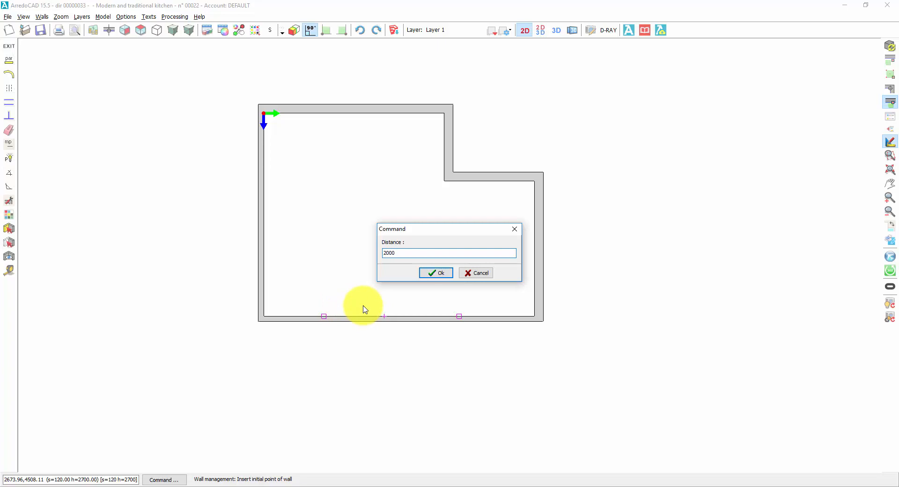
key(Return)
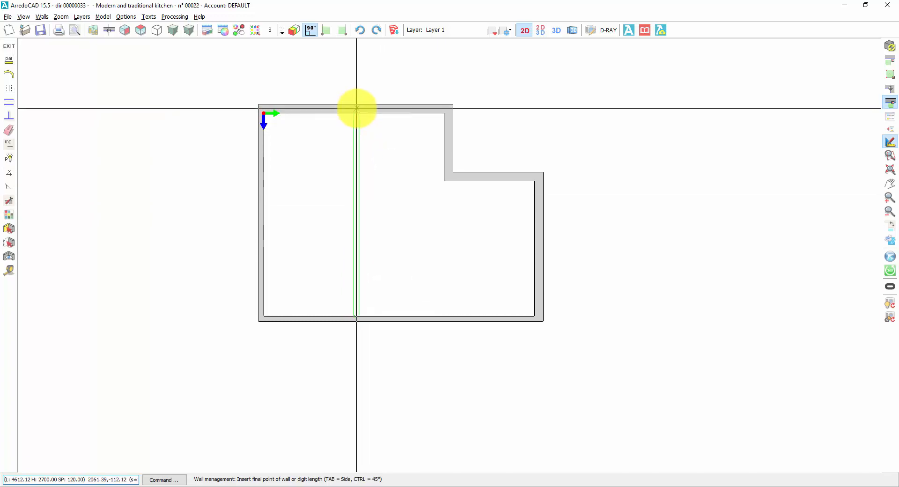
click(357, 108)
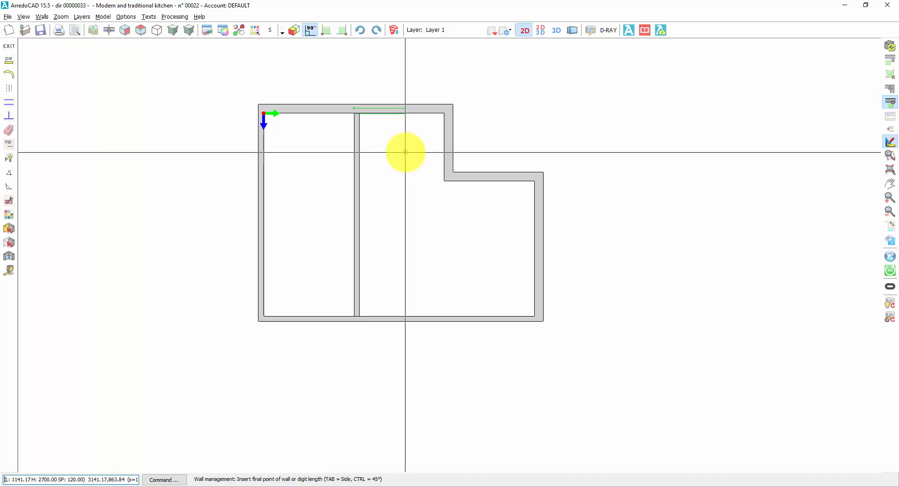
right_click(356, 68)
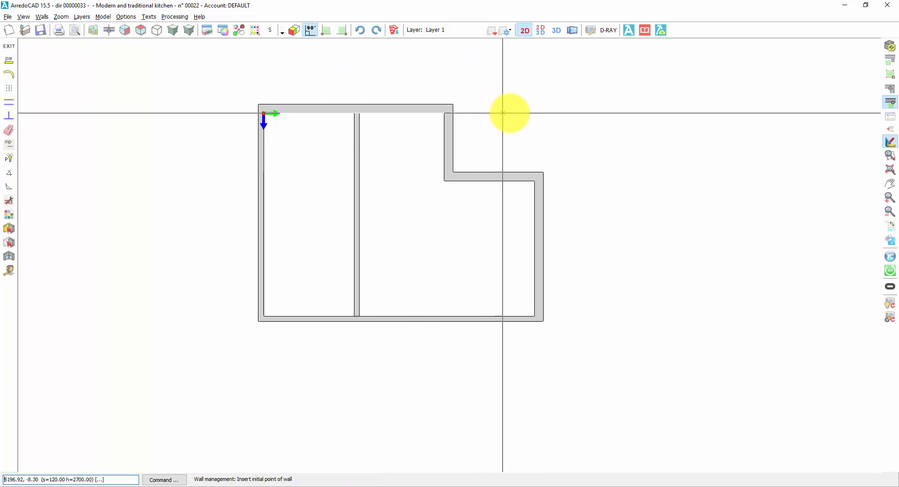
Draw a horizontal partition from the vertical partition to the right wall, starting 2000 above the bottom wall, and exit wall drawing.
click(891, 107)
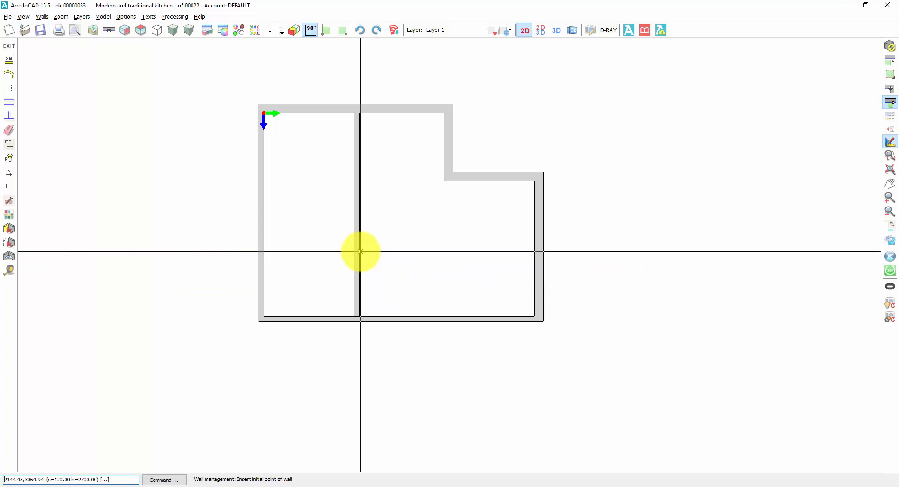
click(360, 251)
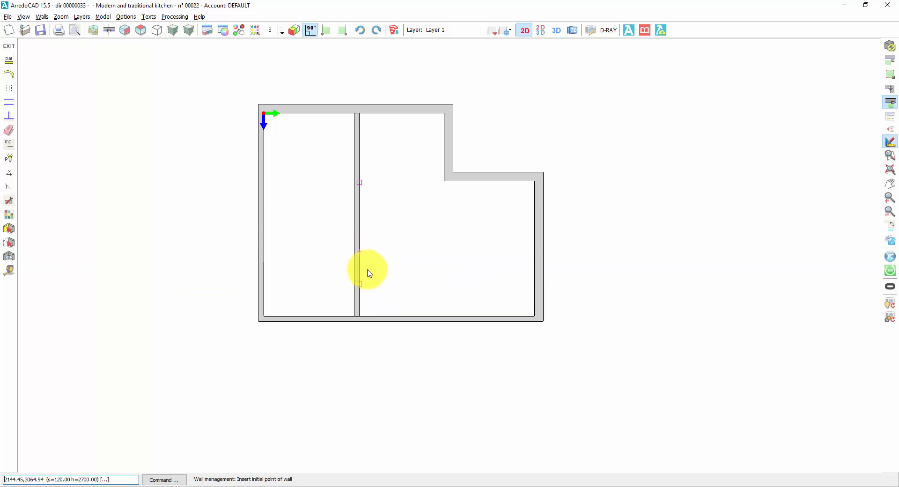
click(360, 284)
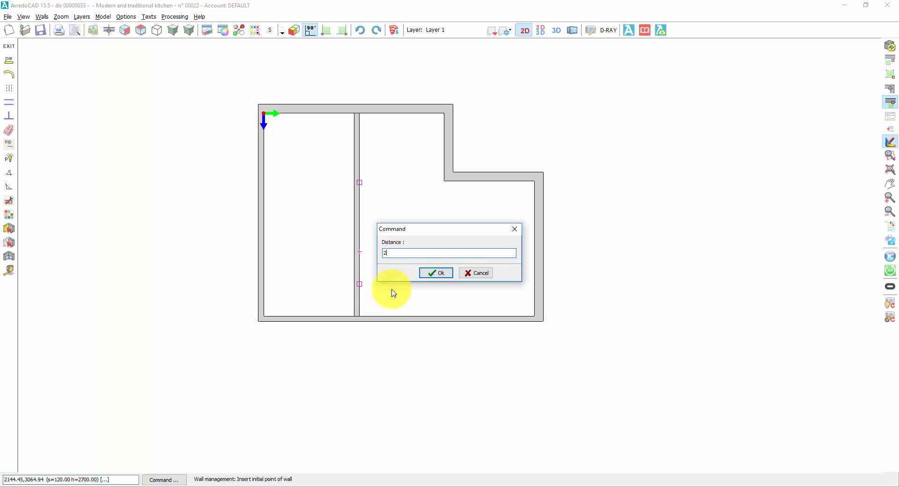
click(439, 273)
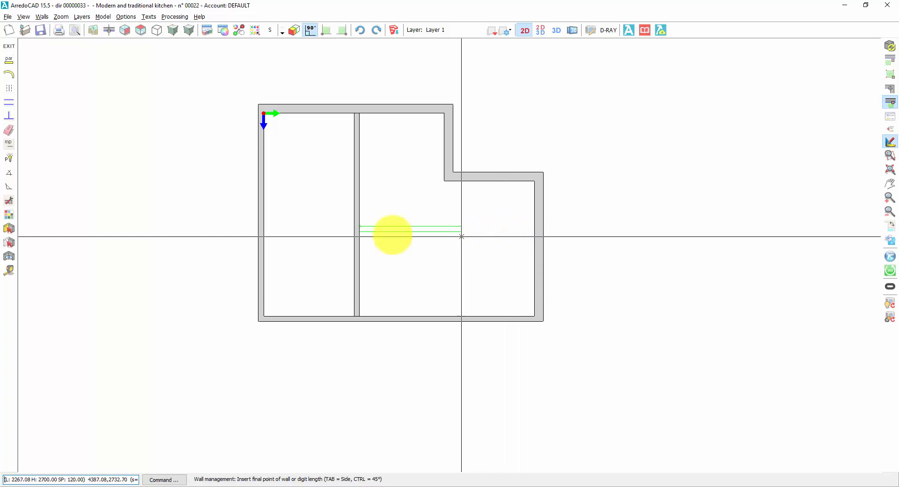
click(10, 104)
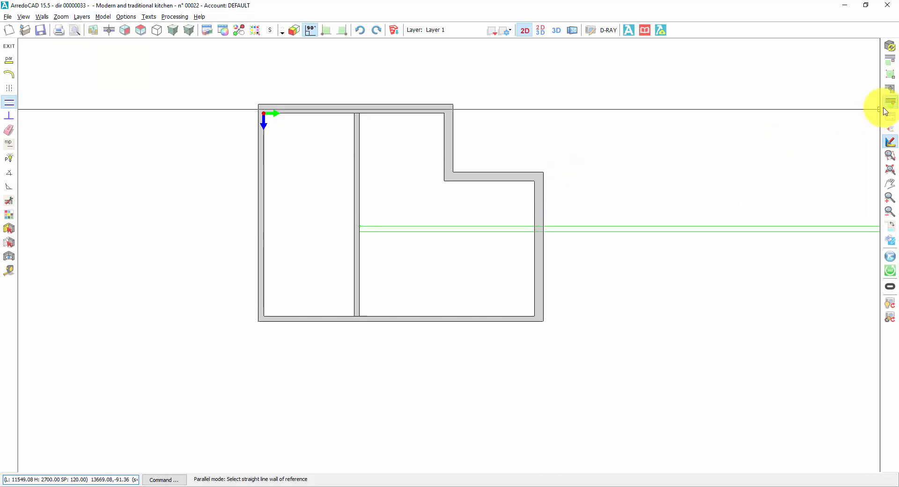
click(893, 75)
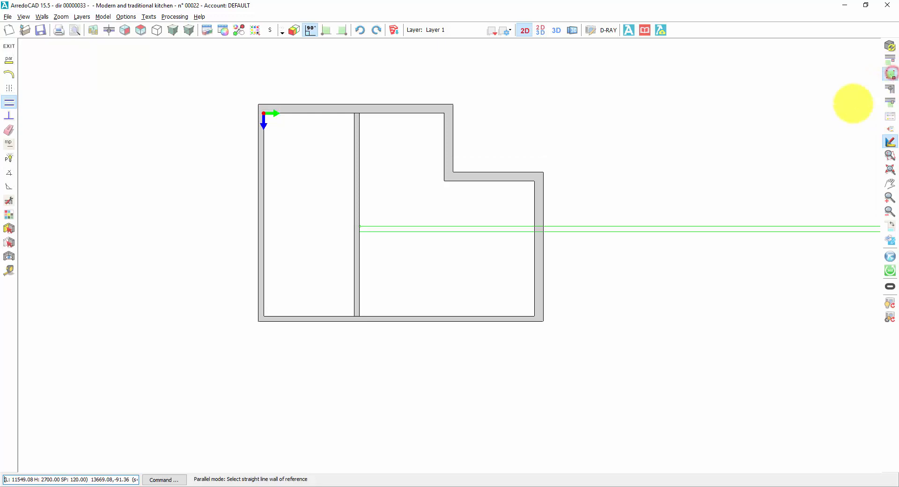
click(536, 180)
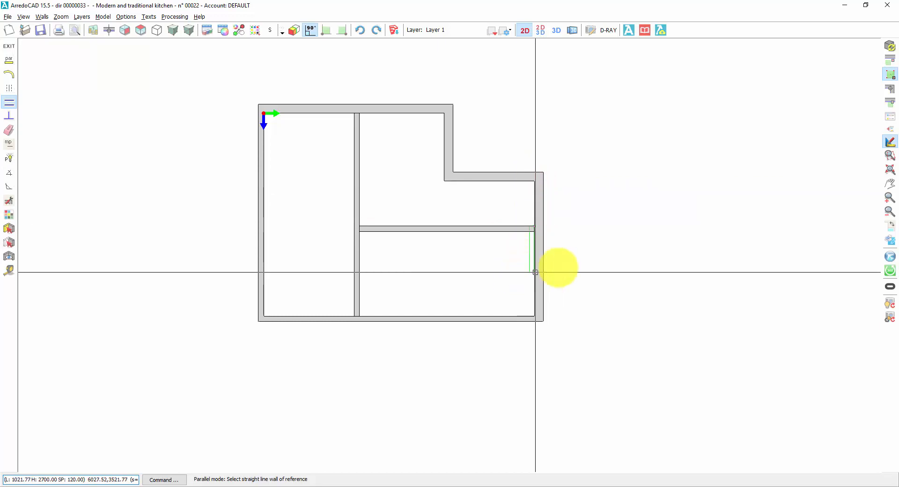
right_click(630, 249)
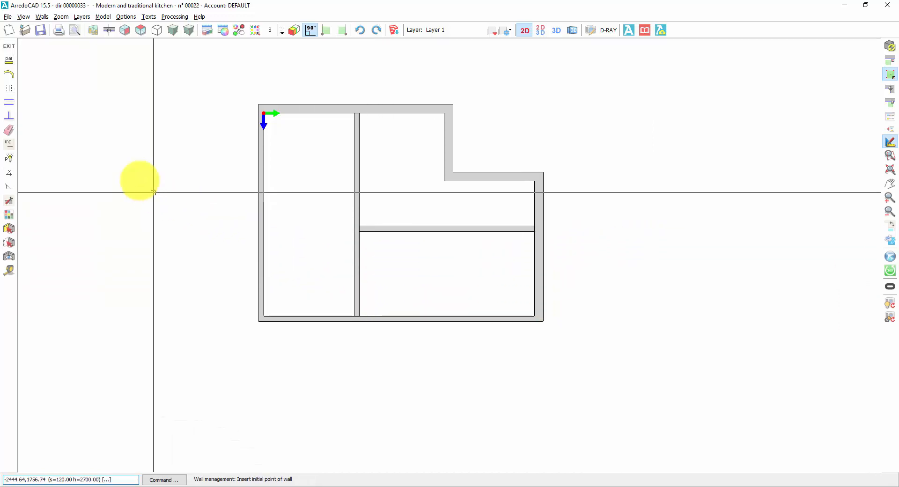
click(13, 51)
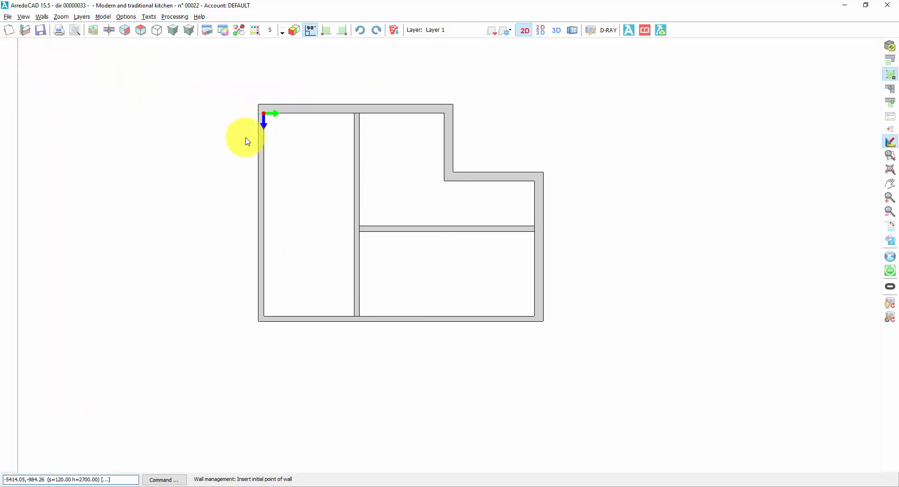